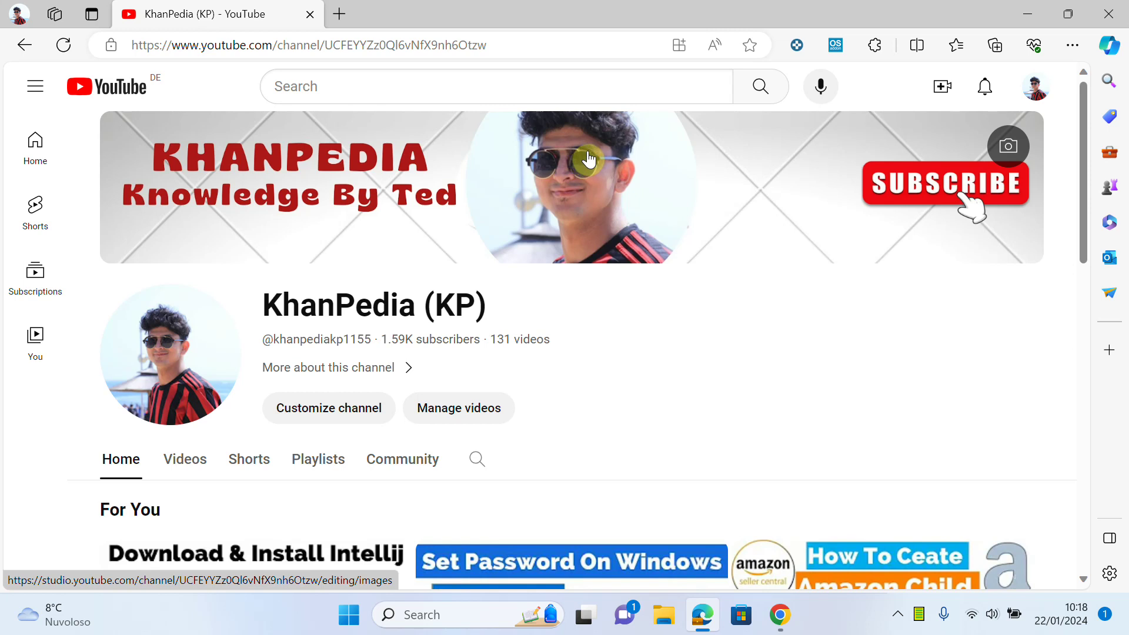
In Chrome, search Google for 'anpr anagrafe nazionale' using the suggestion
{"action": "left_click", "coordinate": [780, 615]}
{"action": "left_click", "coordinate": [388, 236]}
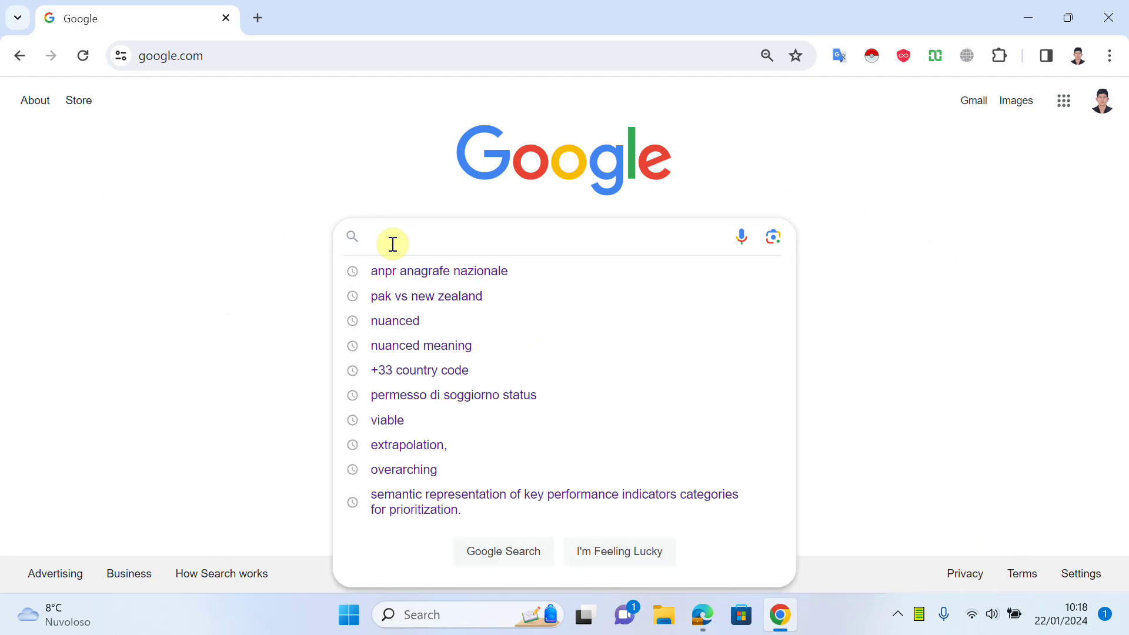
{"action": "type", "text": "anpr"}
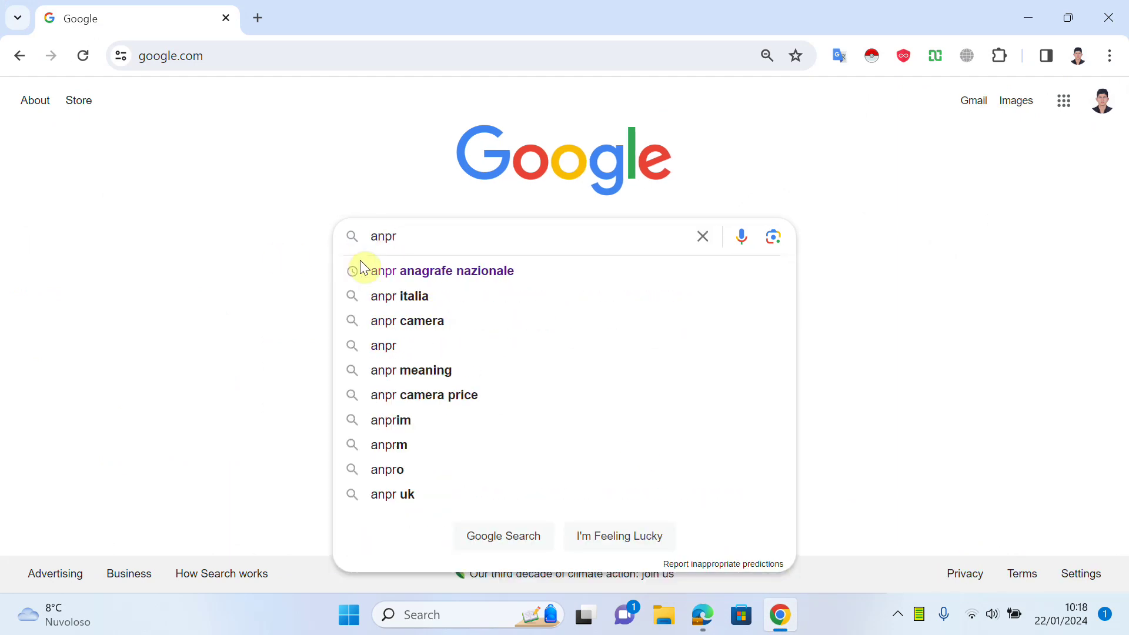
{"action": "left_click", "coordinate": [391, 270]}
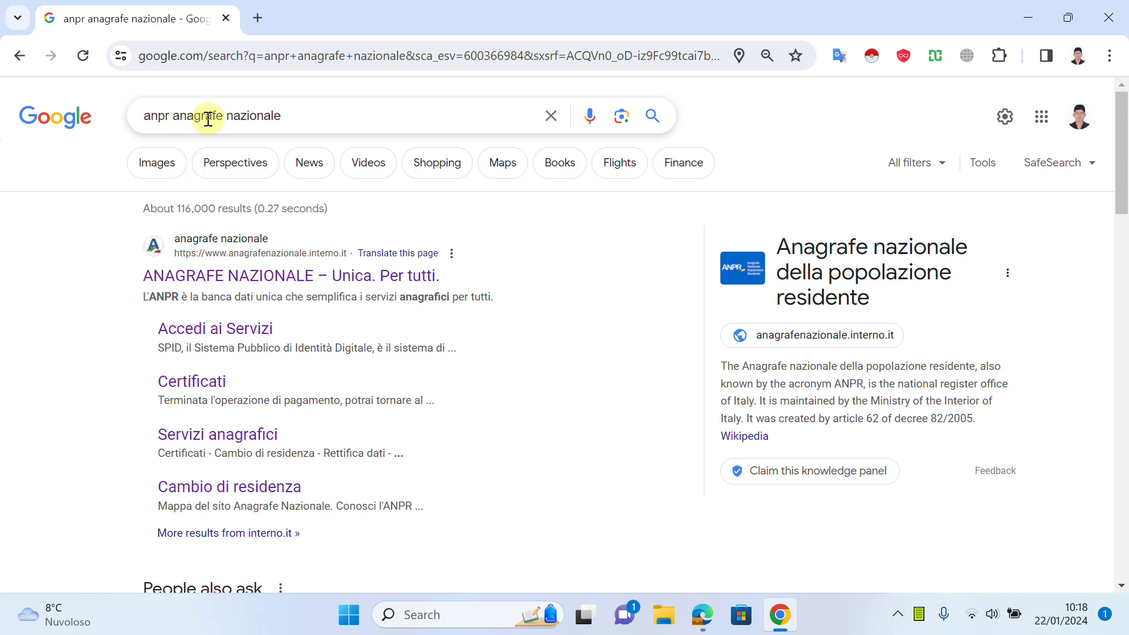
Open the ANPR site, dismiss translation, go to 'Accedi ai servizi' and list SPID providers
{"action": "left_click", "coordinate": [236, 283]}
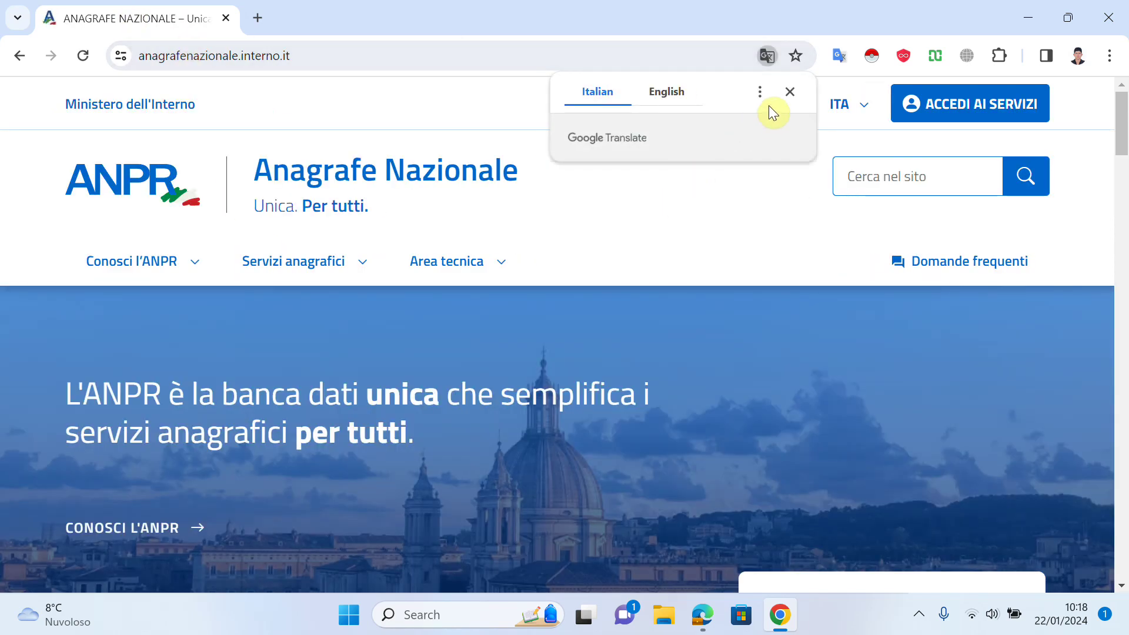
{"action": "left_click", "coordinate": [790, 91]}
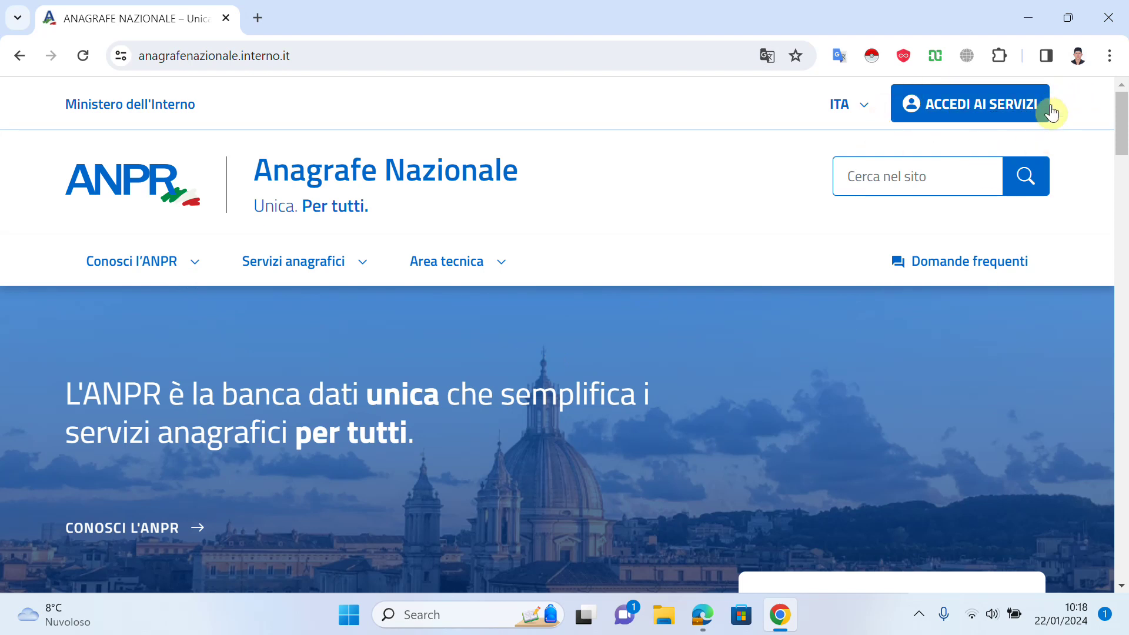
{"action": "left_click", "coordinate": [961, 107]}
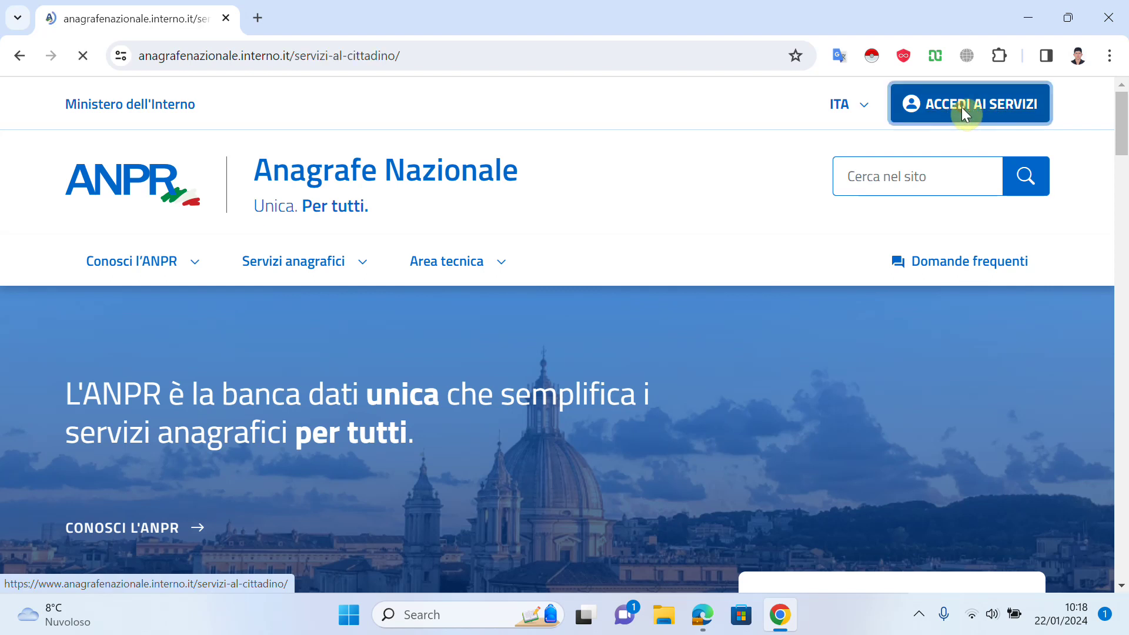
{"action": "scroll", "coordinate": [944, 123], "scroll_direction": "down", "scroll_amount": 2}
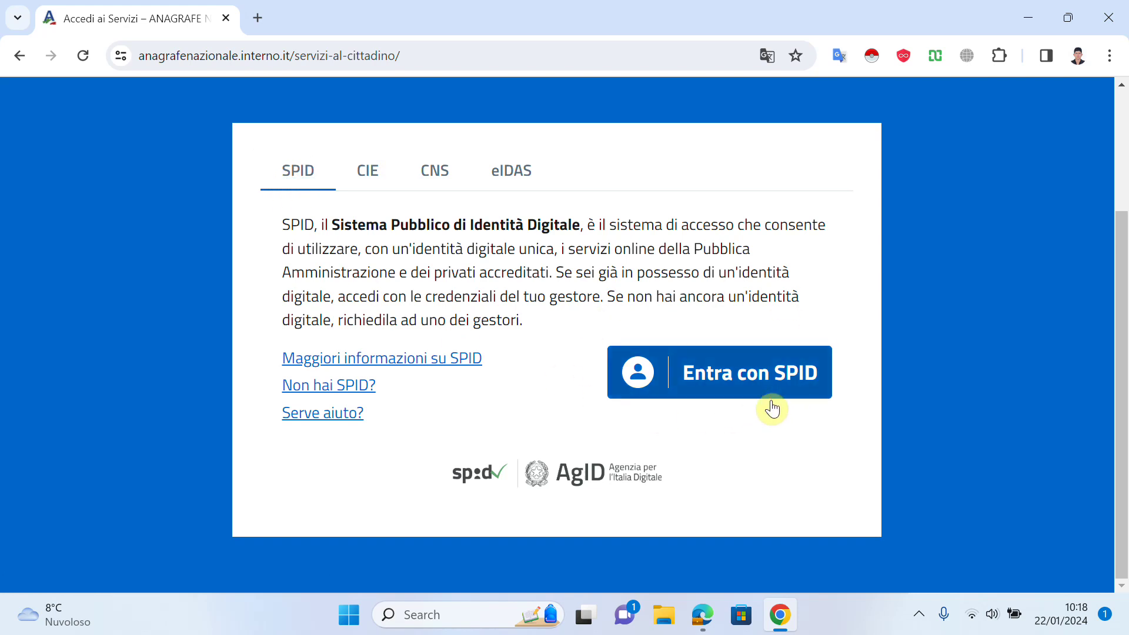
{"action": "left_click", "coordinate": [719, 380]}
{"action": "scroll", "coordinate": [733, 353], "scroll_direction": "down", "scroll_amount": 2}
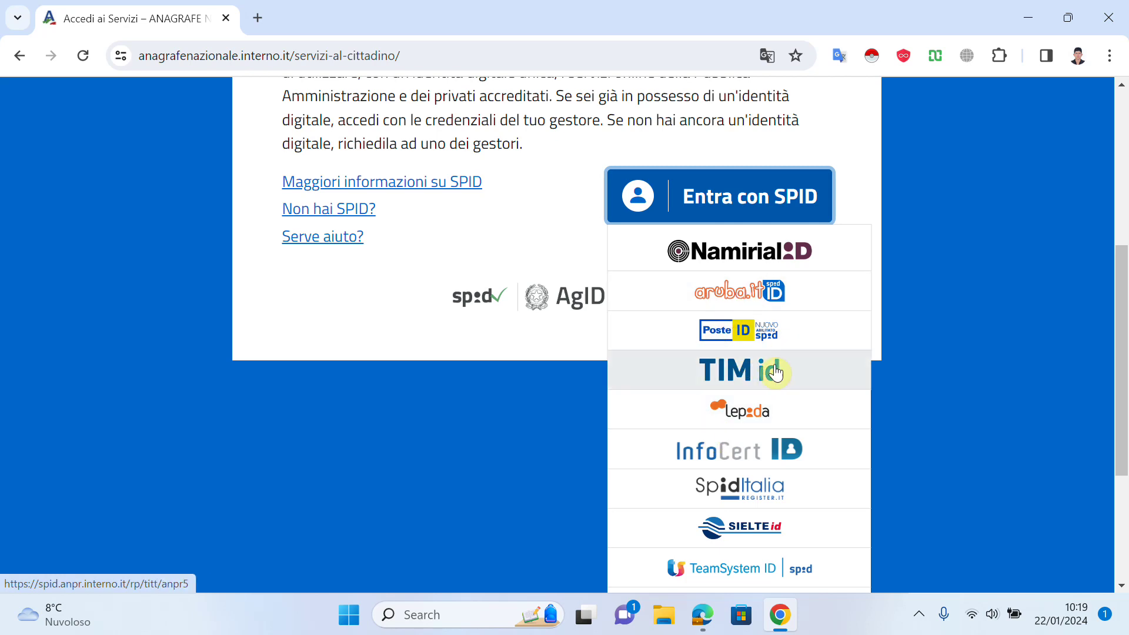
Log in through PosteID with the saved username and password
{"action": "left_click", "coordinate": [756, 334]}
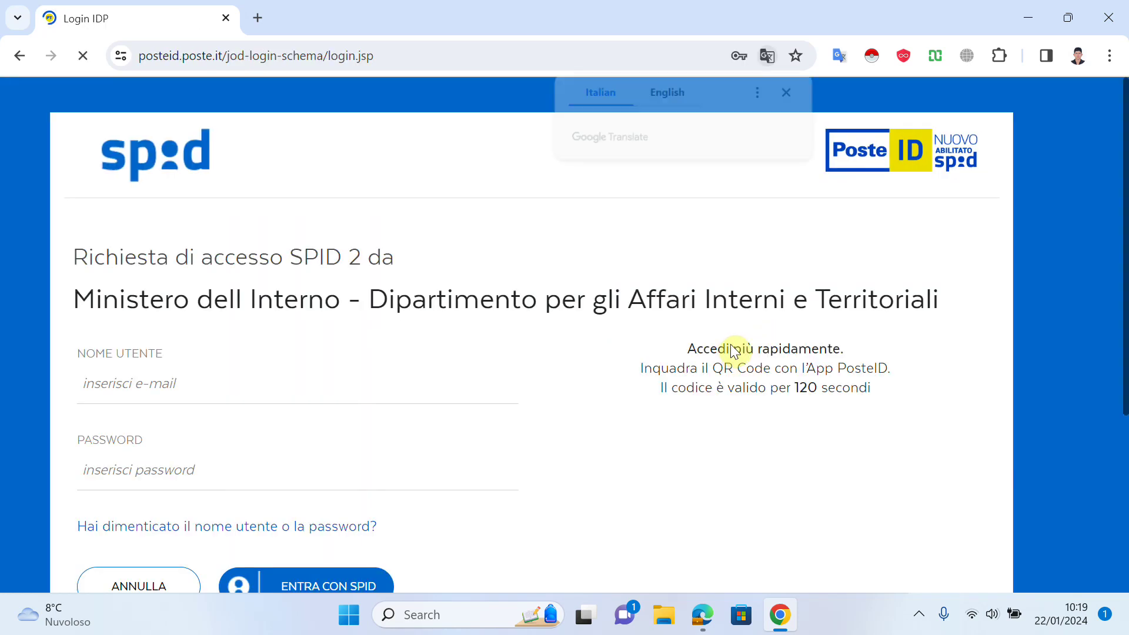
{"action": "left_click", "coordinate": [169, 381]}
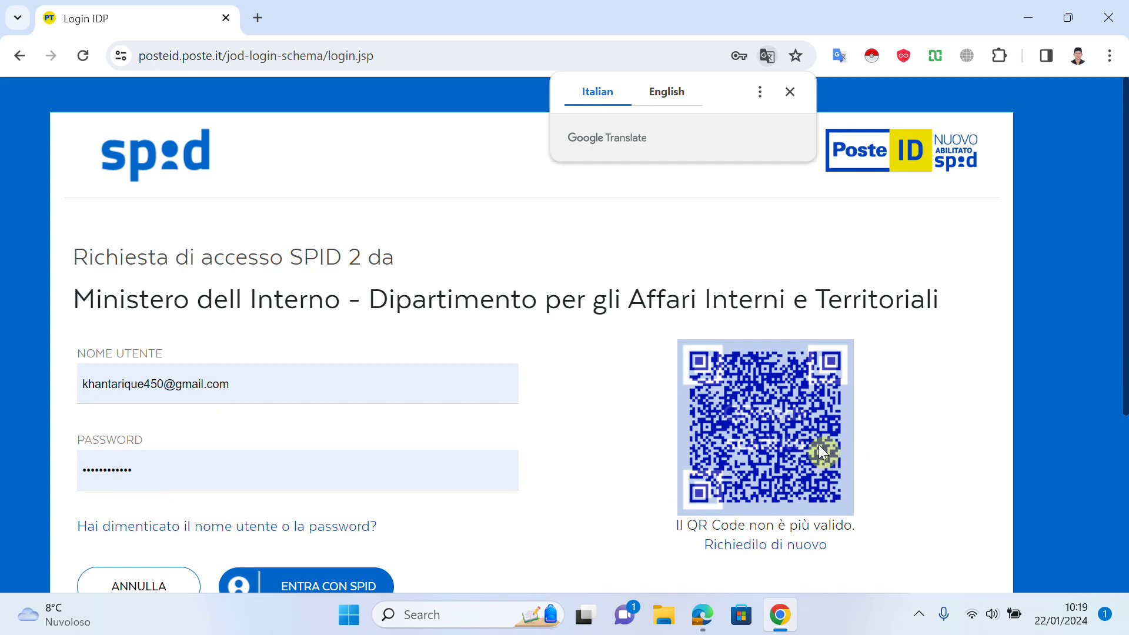
{"action": "key", "text": "Return"}
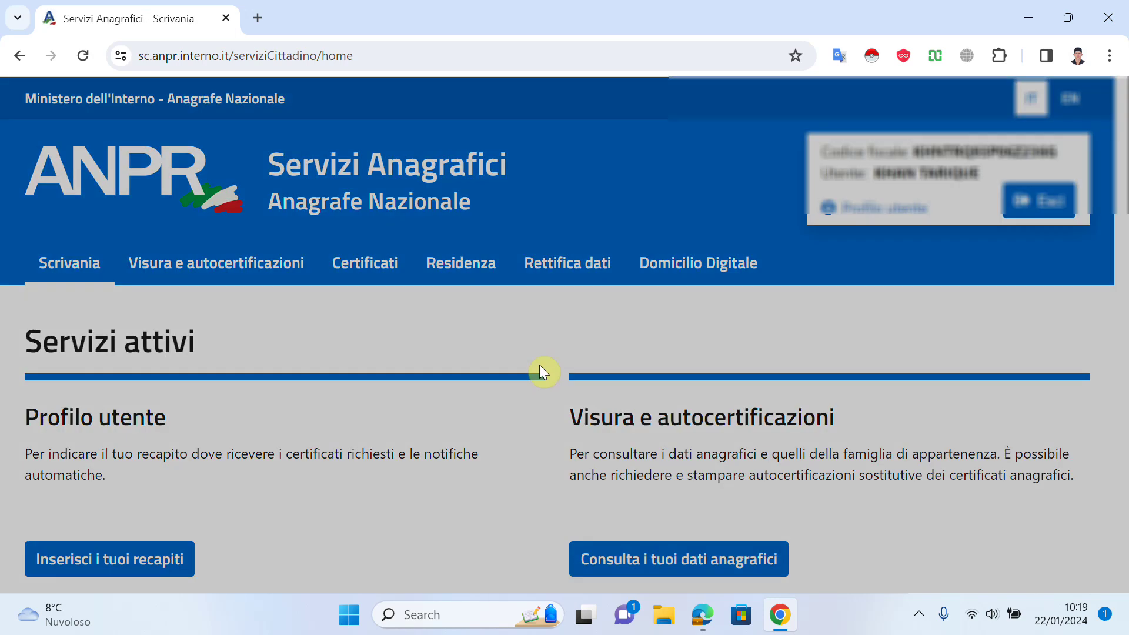
Confirm 'Ho letto l'informativa' on the privacy notice
{"action": "left_click", "coordinate": [556, 275]}
{"action": "scroll", "coordinate": [501, 342], "scroll_direction": "down", "scroll_amount": 5}
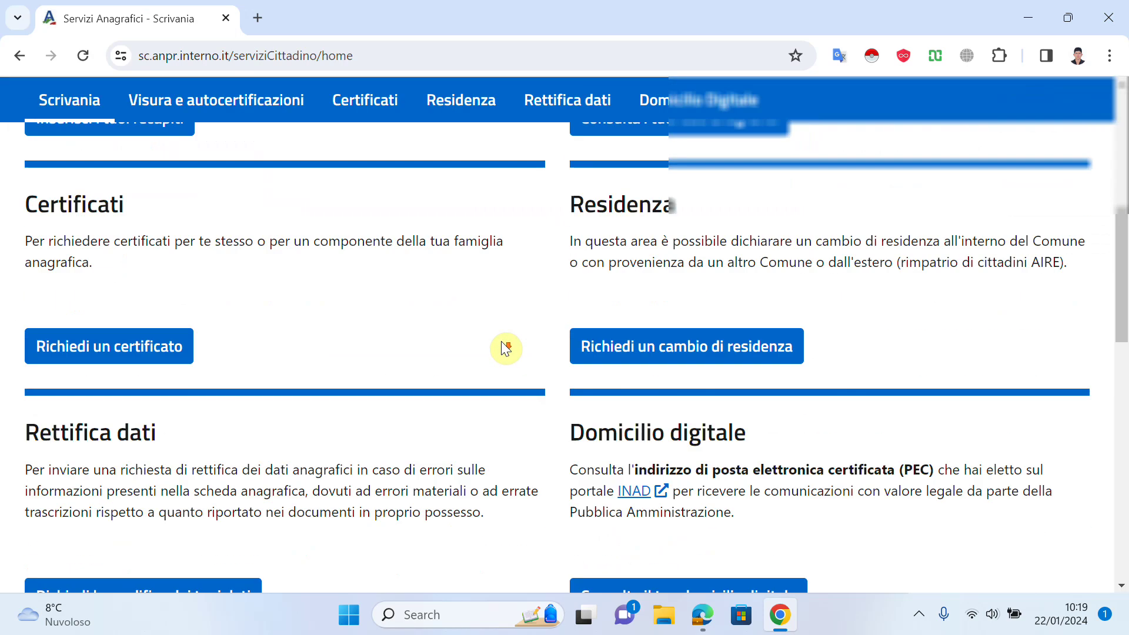
{"action": "scroll", "coordinate": [550, 355], "scroll_direction": "up", "scroll_amount": 5}
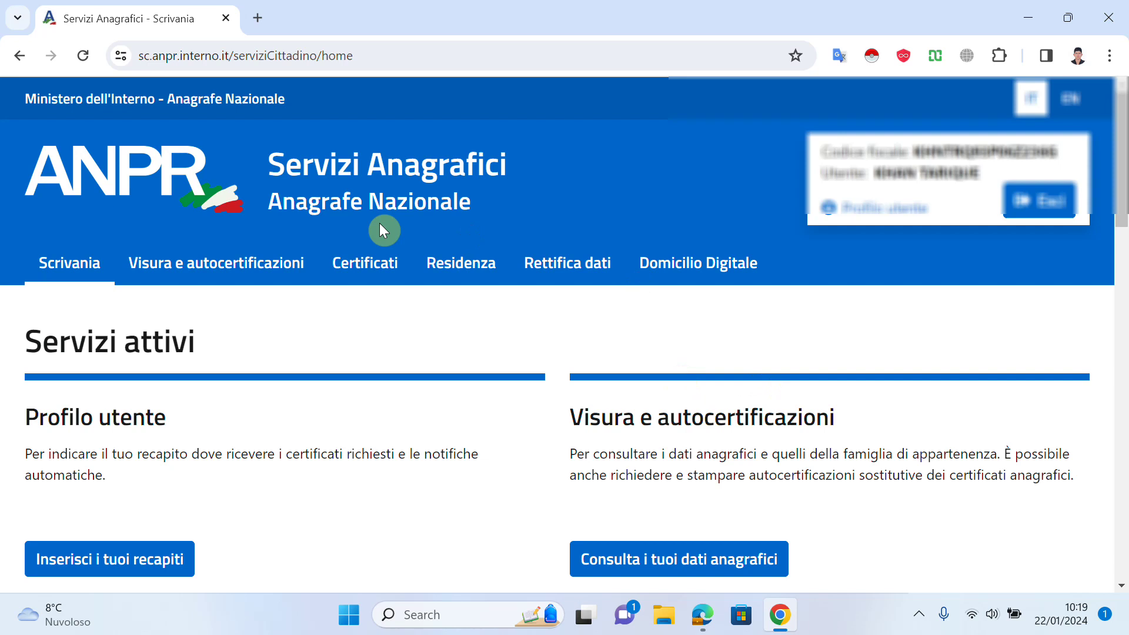
{"action": "scroll", "coordinate": [417, 366], "scroll_direction": "down", "scroll_amount": 3}
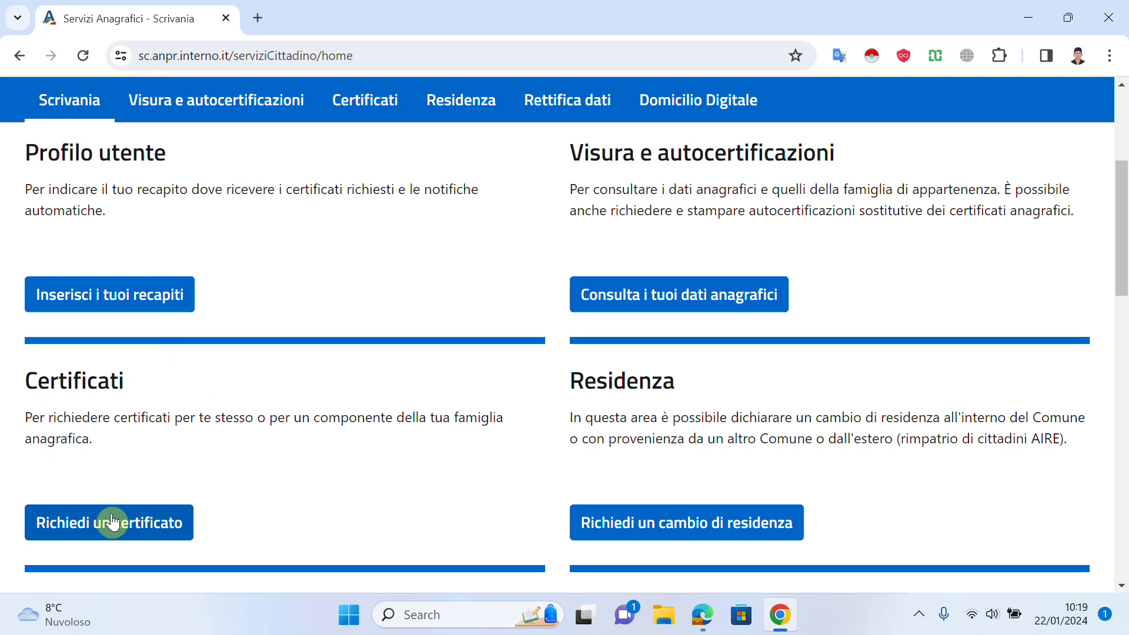
Translate the Certificati page to English and tick 'of Residence' for a self-request
{"action": "left_click", "coordinate": [89, 522]}
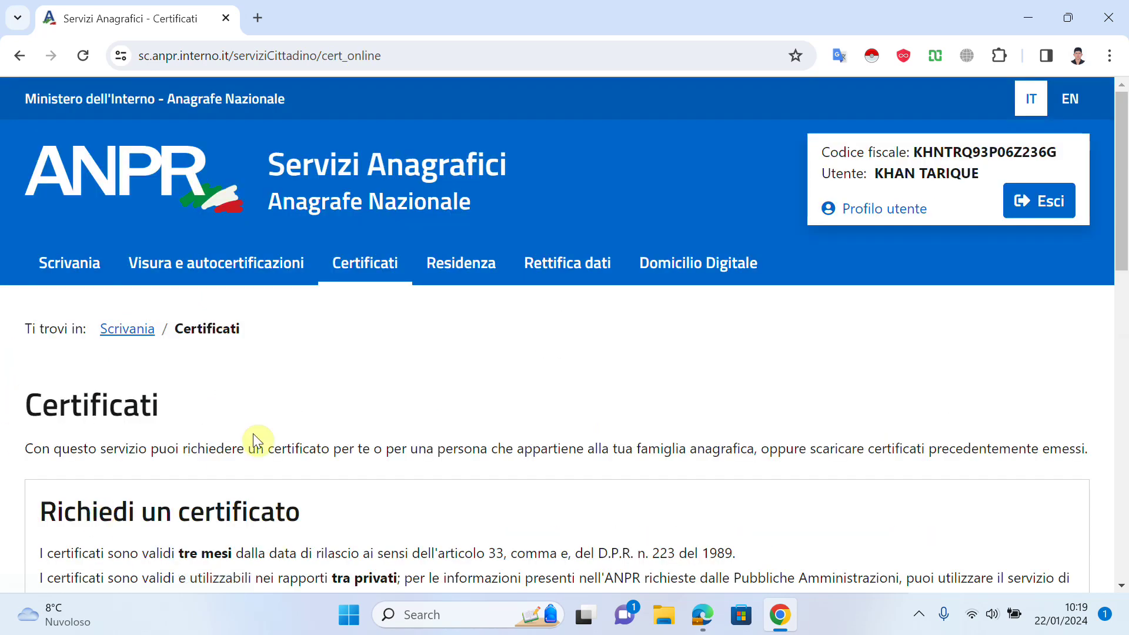
{"action": "scroll", "coordinate": [256, 432], "scroll_direction": "down", "scroll_amount": 3}
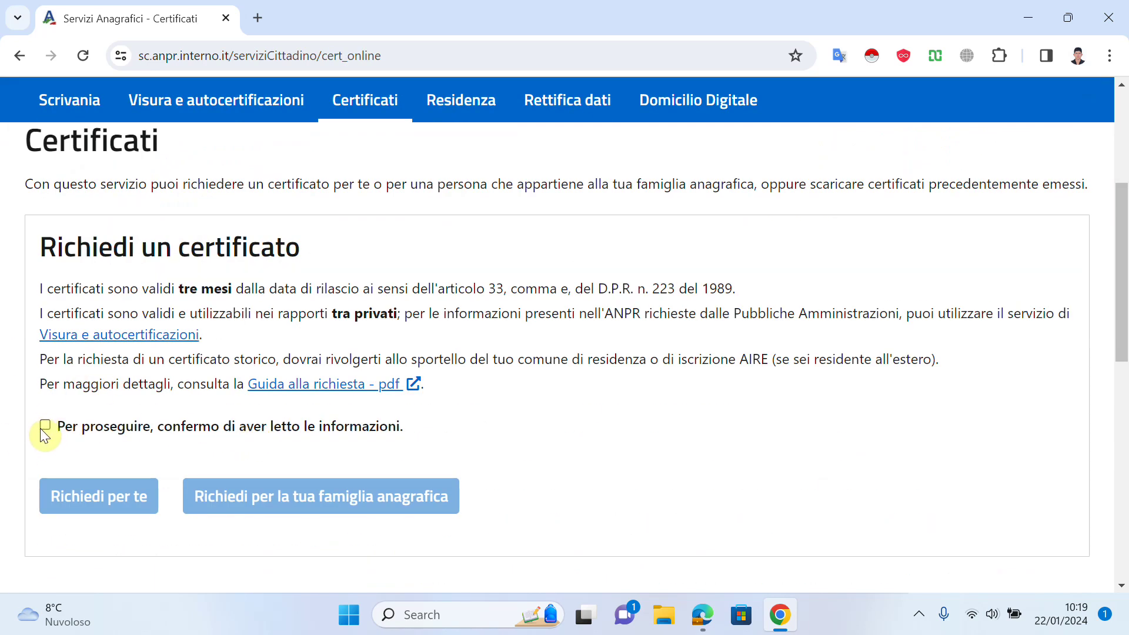
{"action": "right_click", "coordinate": [745, 435]}
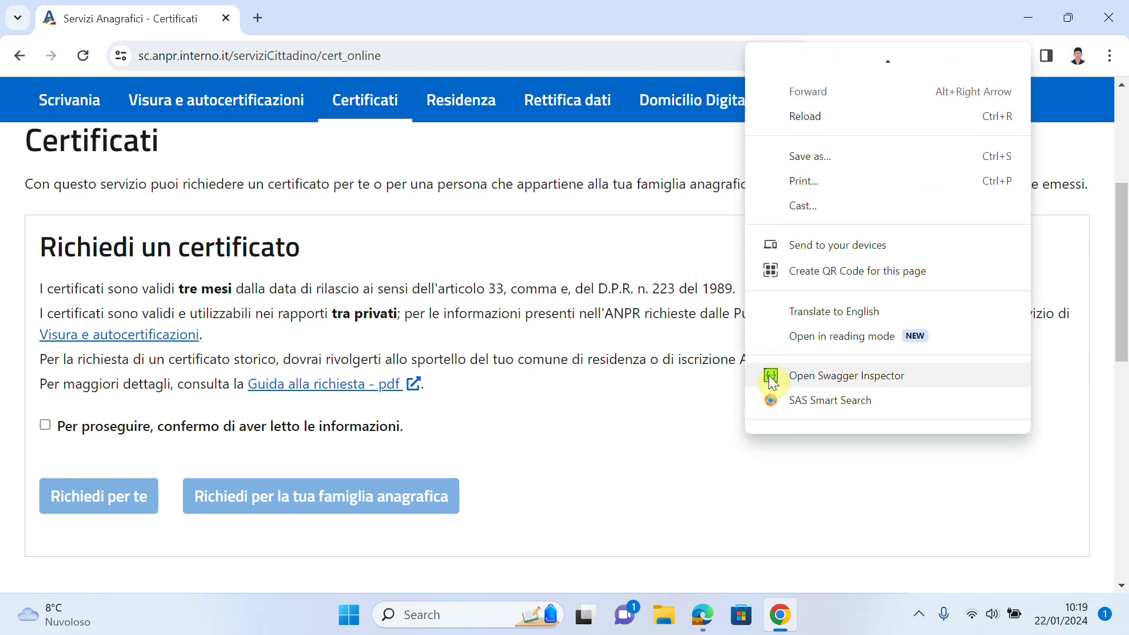
{"action": "left_click", "coordinate": [805, 312]}
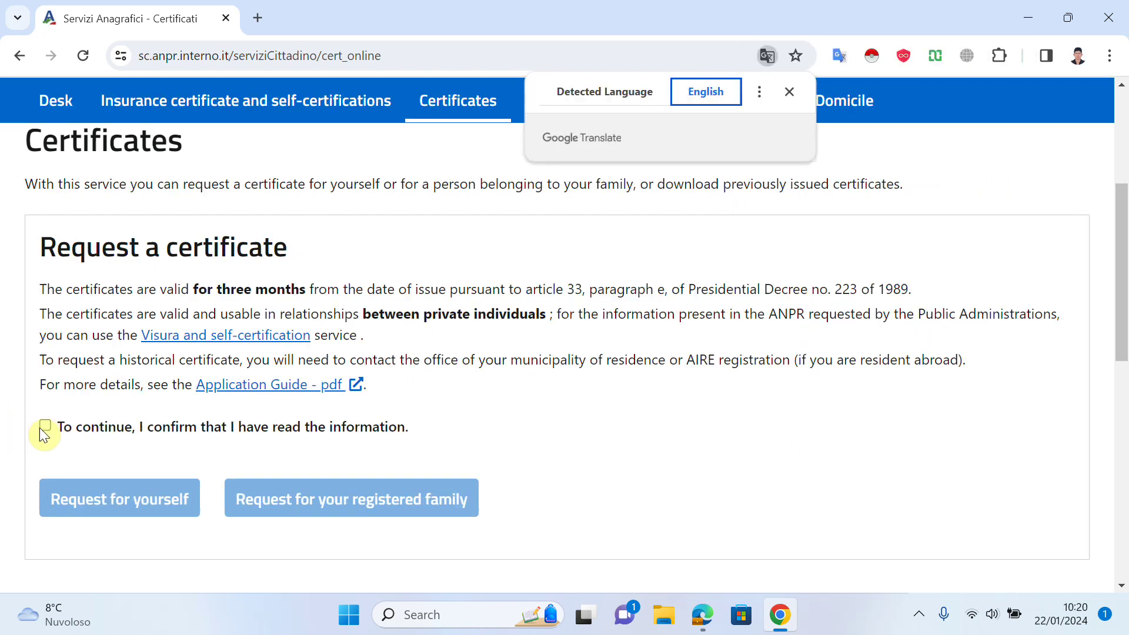
{"action": "left_click", "coordinate": [45, 425]}
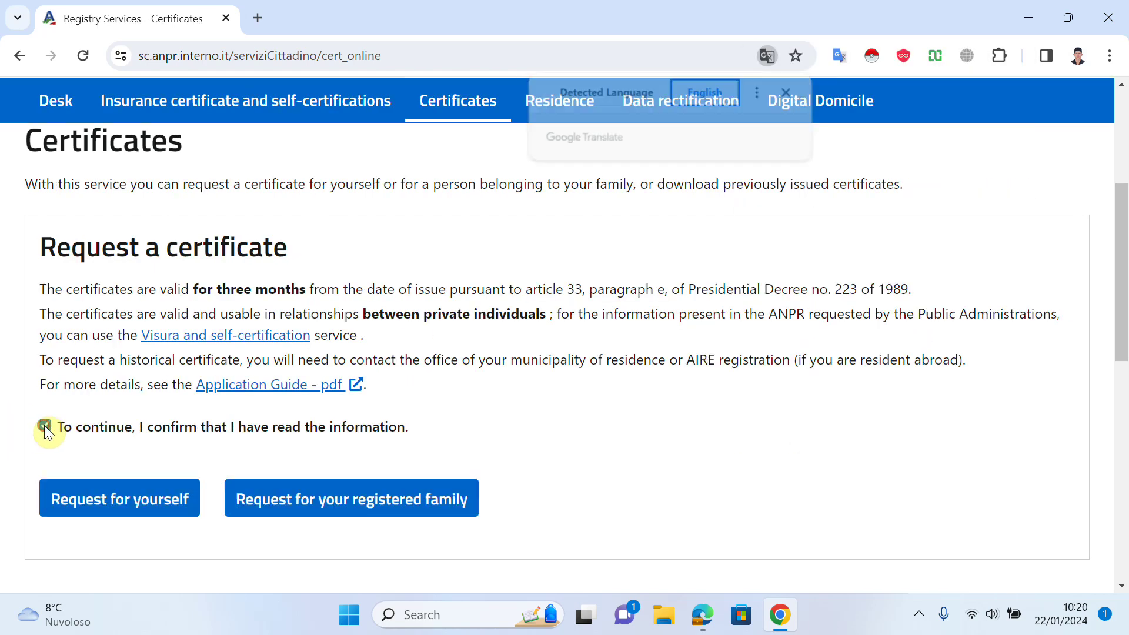
{"action": "left_click", "coordinate": [113, 503]}
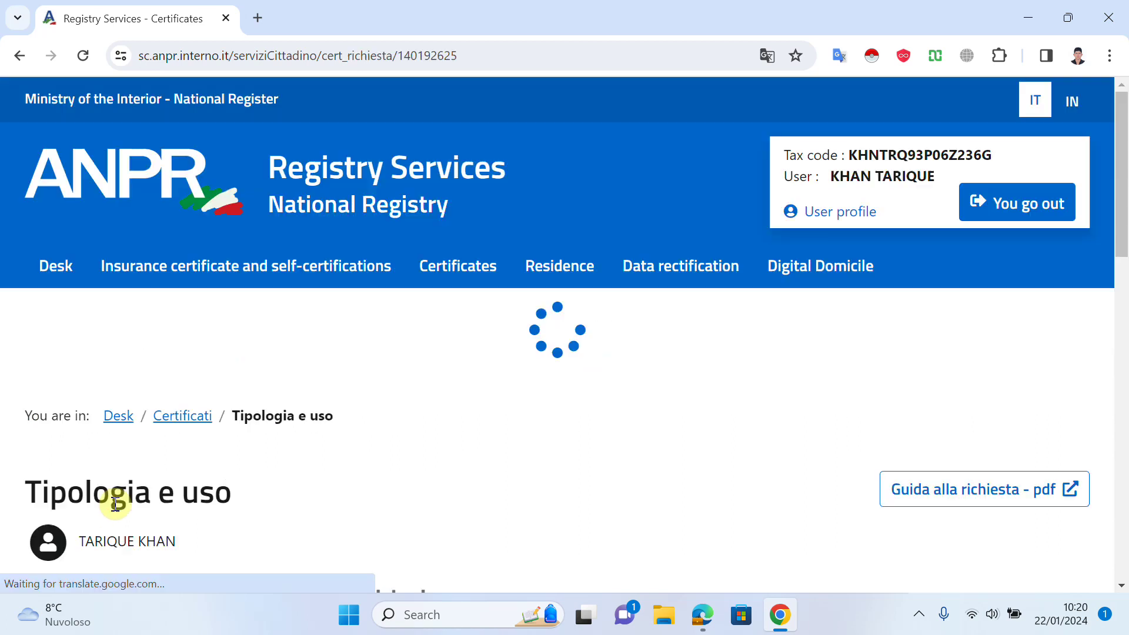
{"action": "scroll", "coordinate": [630, 359], "scroll_direction": "down", "scroll_amount": 4}
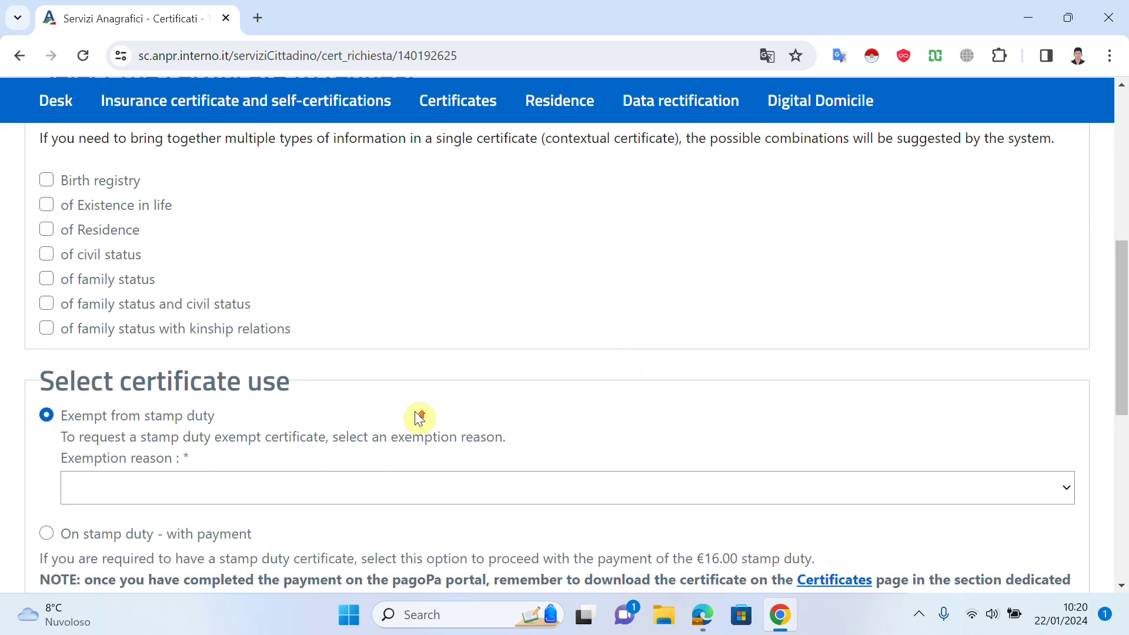
{"action": "scroll", "coordinate": [405, 415], "scroll_direction": "up", "scroll_amount": 2}
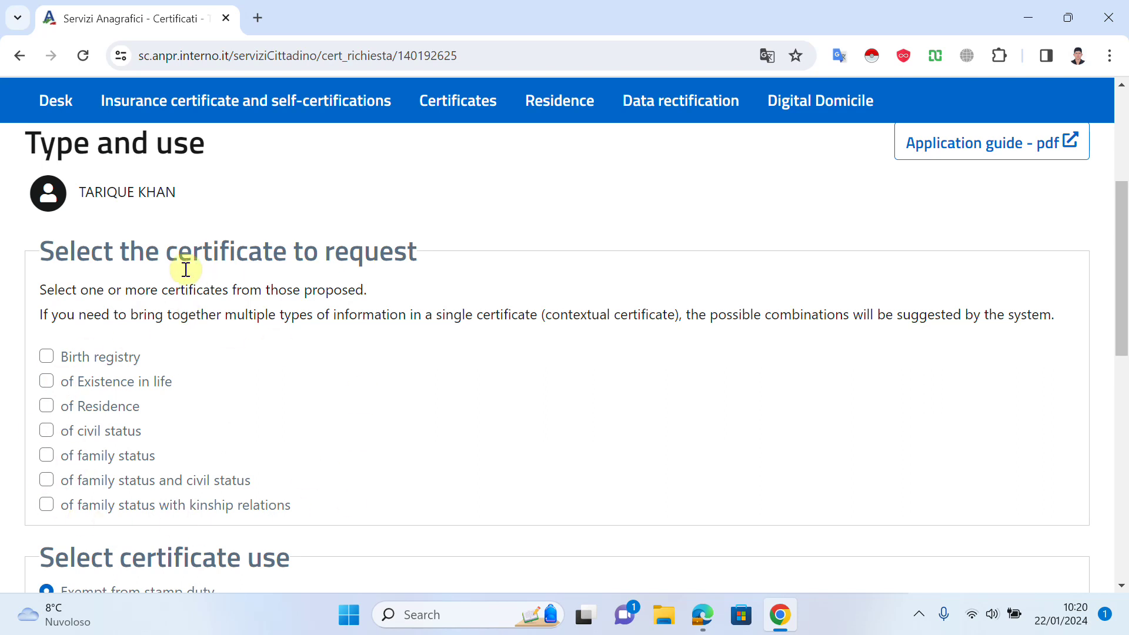
{"action": "scroll", "coordinate": [226, 274], "scroll_direction": "down", "scroll_amount": 2}
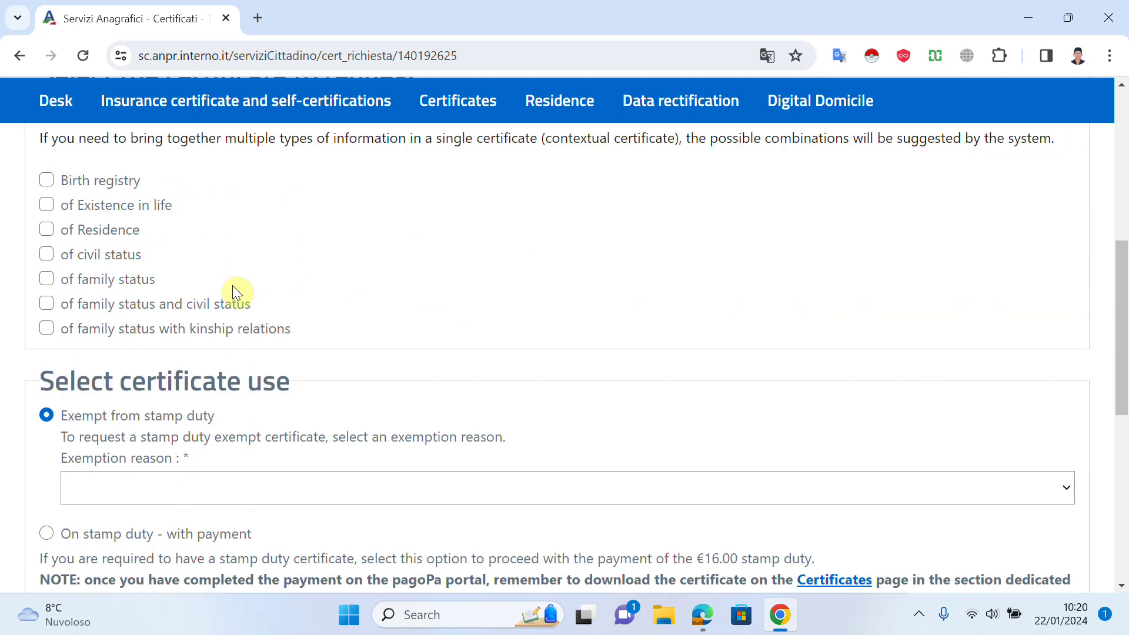
{"action": "left_click", "coordinate": [46, 229]}
{"action": "scroll", "coordinate": [220, 326], "scroll_direction": "down", "scroll_amount": 3}
{"action": "scroll", "coordinate": [159, 291], "scroll_direction": "up", "scroll_amount": 2}
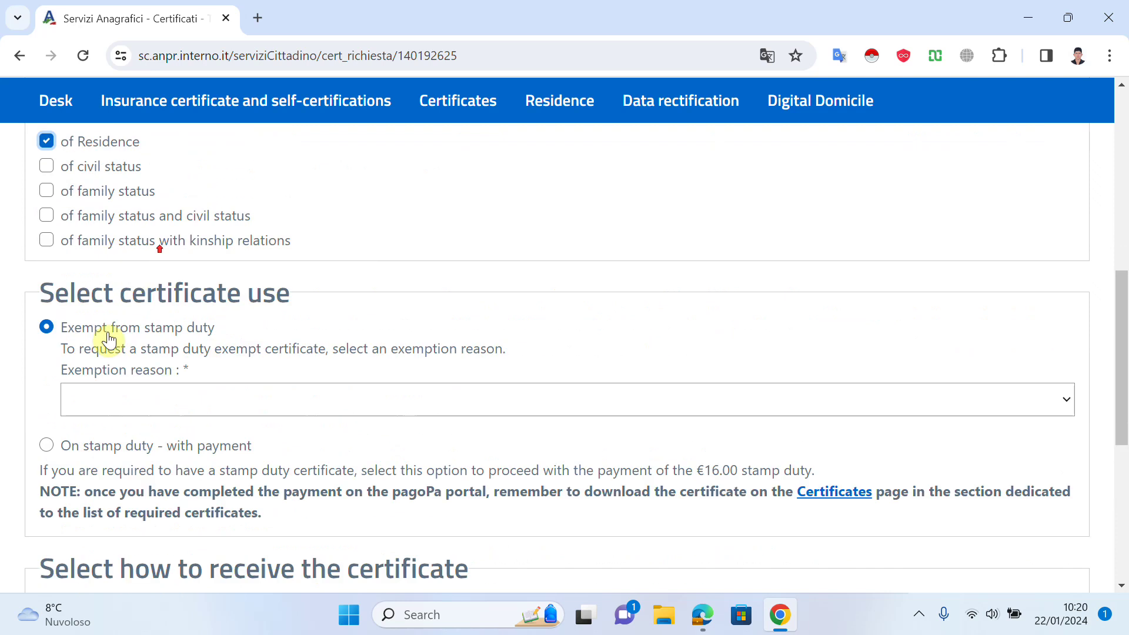
Translate the page into English again while opening the exemption reason list
{"action": "left_click", "coordinate": [191, 400]}
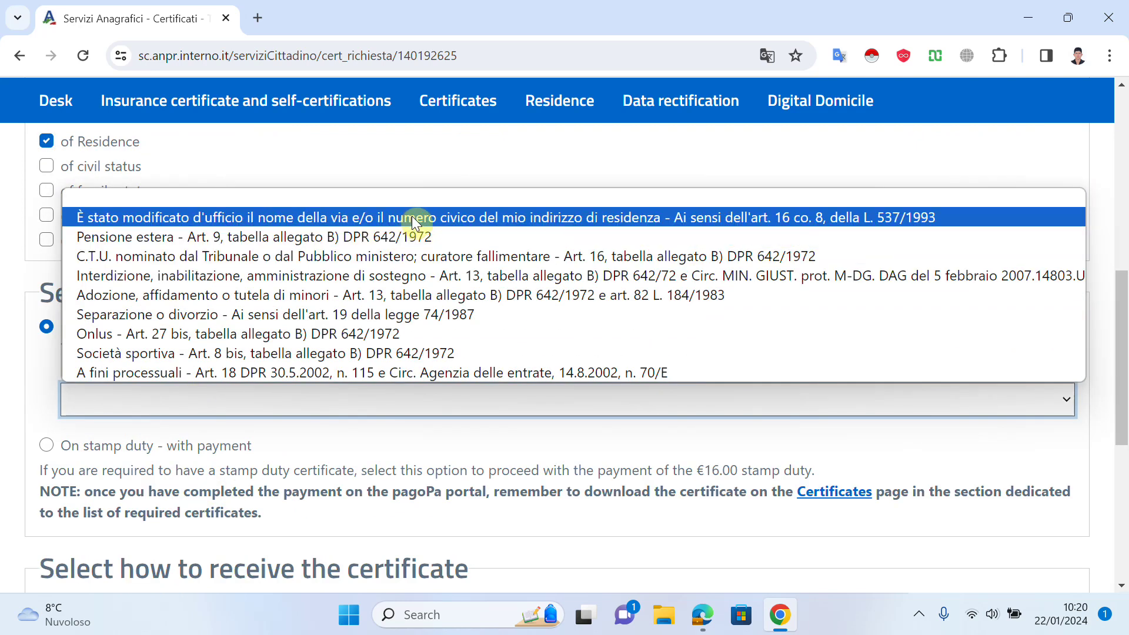
{"action": "left_click", "coordinate": [438, 196]}
{"action": "right_click", "coordinate": [471, 134]}
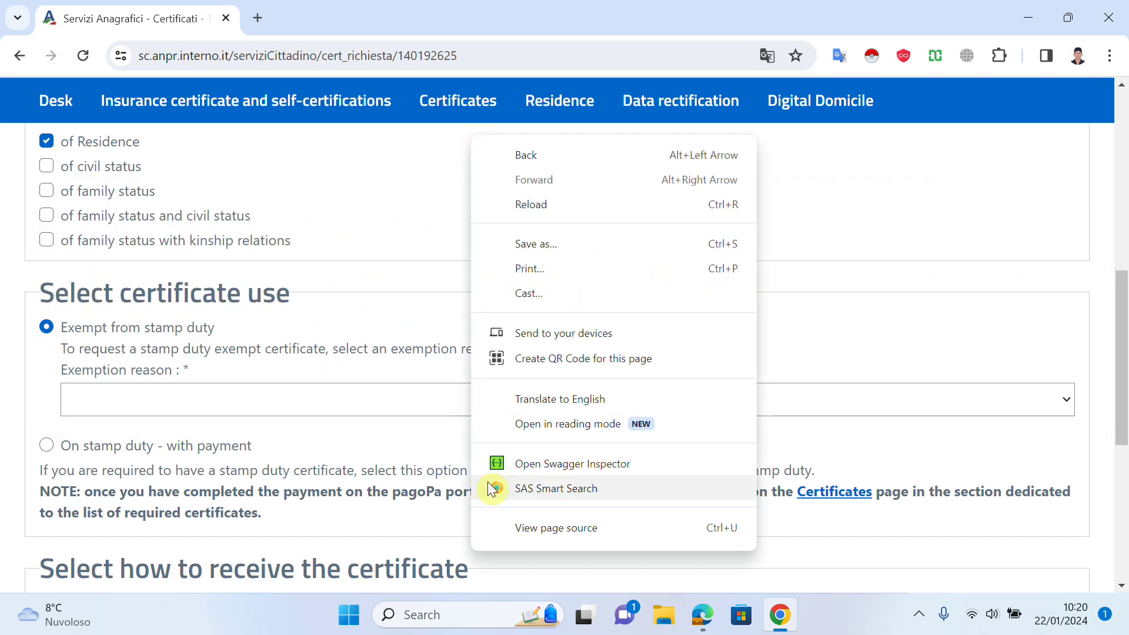
{"action": "left_click", "coordinate": [544, 388]}
{"action": "left_click", "coordinate": [320, 404]}
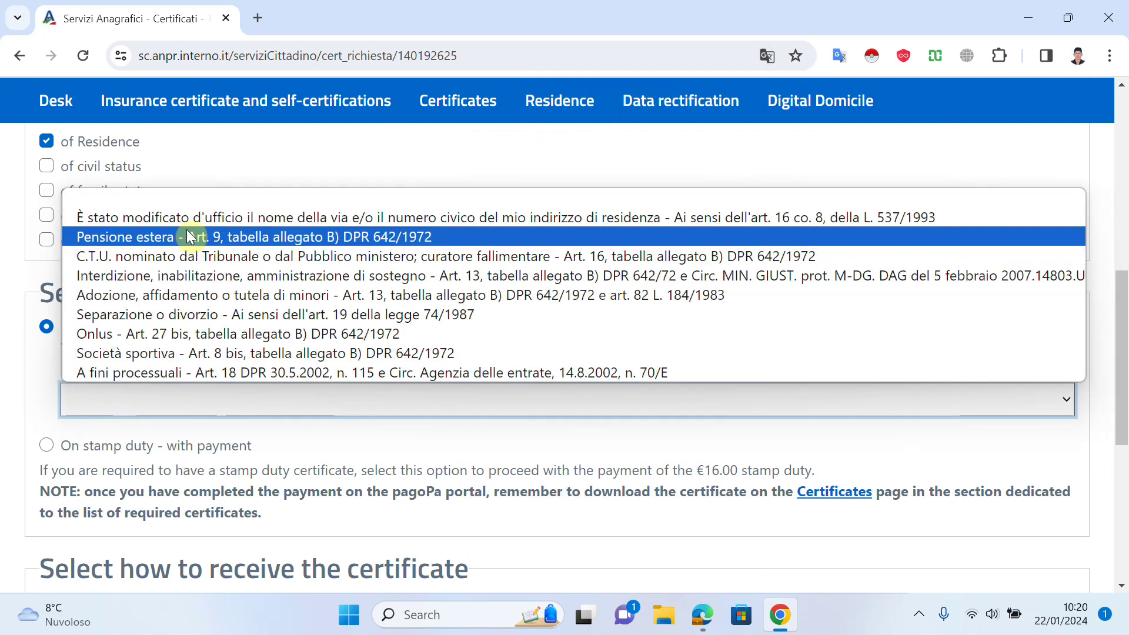
{"action": "left_click", "coordinate": [767, 55]}
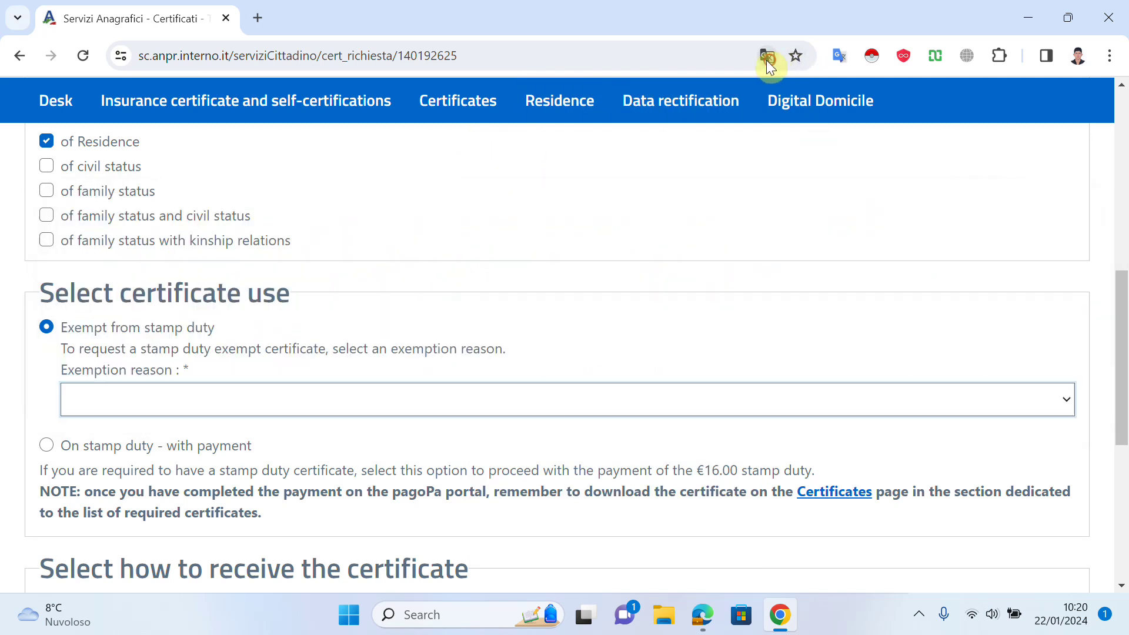
{"action": "left_click", "coordinate": [705, 92]}
Pick the changed street name or house number reason and highlight the €16.00 duty
{"action": "left_click", "coordinate": [437, 402]}
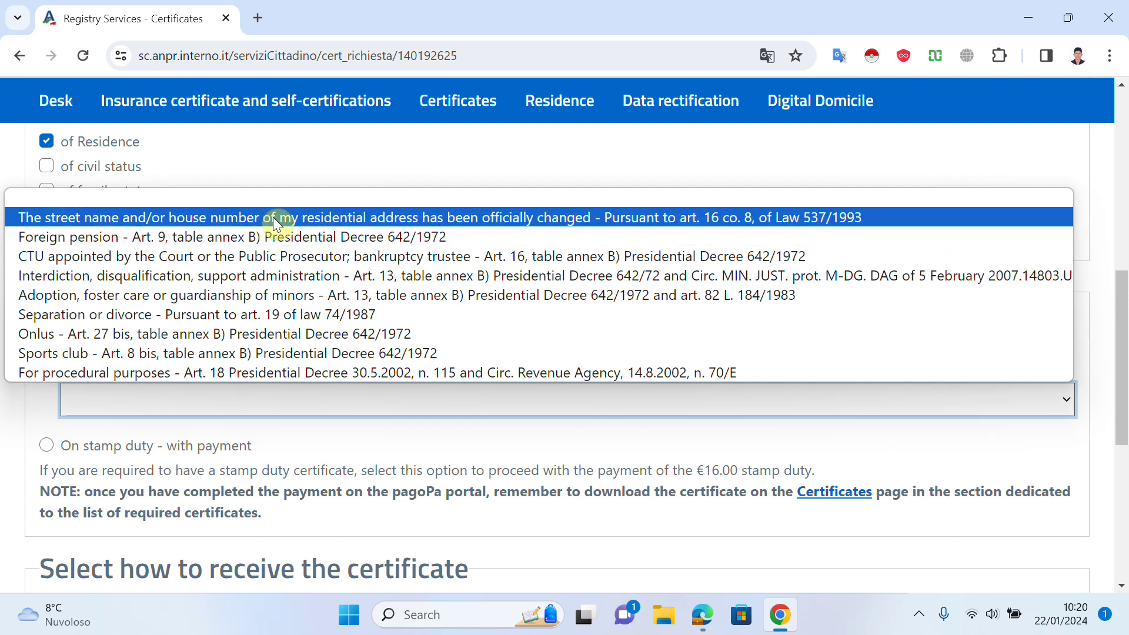
{"action": "left_click", "coordinate": [559, 217]}
{"action": "scroll", "coordinate": [300, 300], "scroll_direction": "down", "scroll_amount": 2}
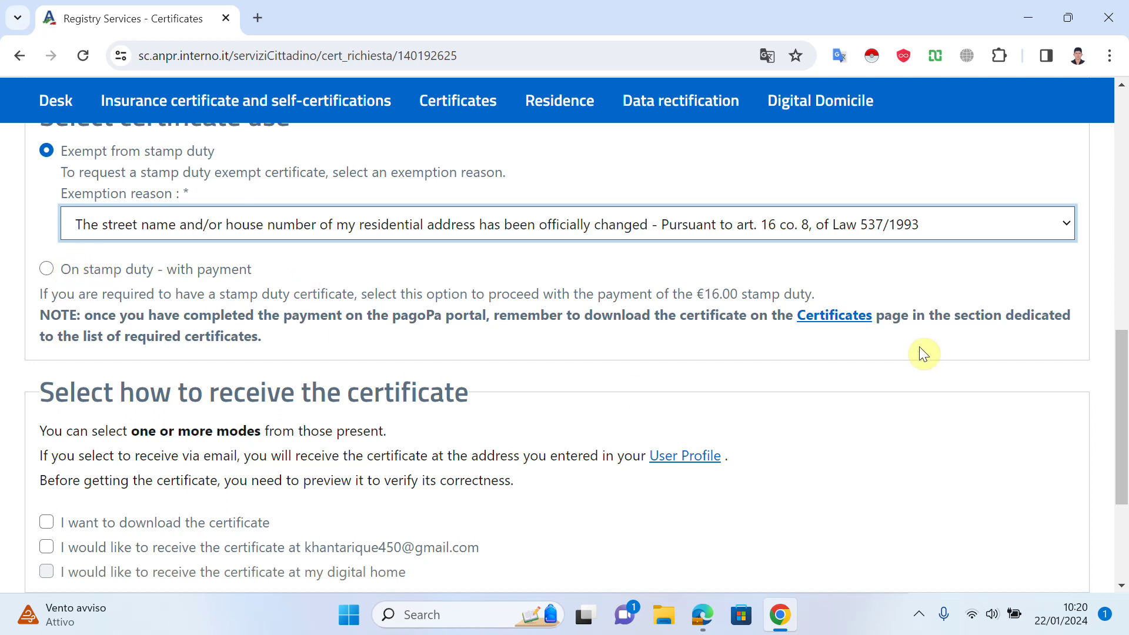
{"action": "left_click_drag", "start_coordinate": [698, 293], "coordinate": [735, 293]}
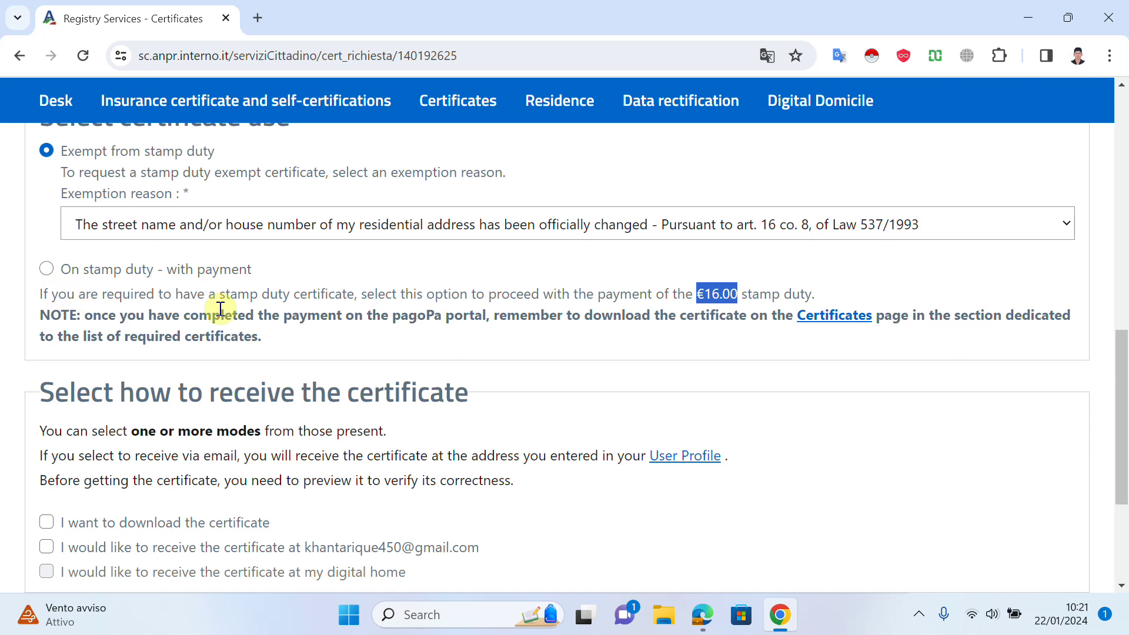
{"action": "scroll", "coordinate": [88, 300], "scroll_direction": "up", "scroll_amount": 1}
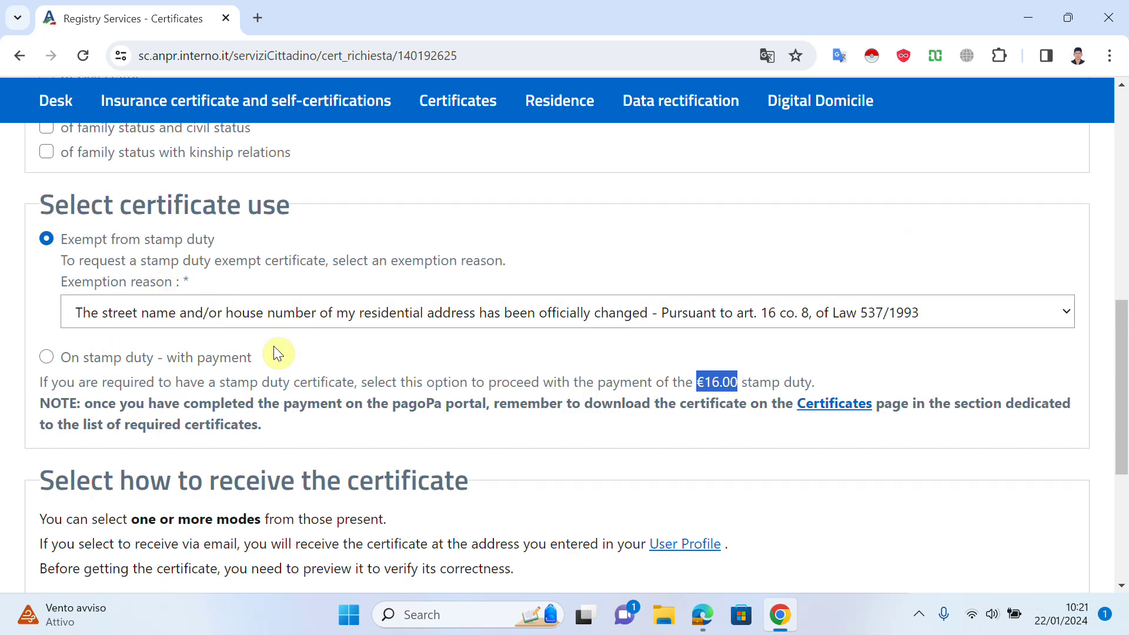
{"action": "scroll", "coordinate": [83, 367], "scroll_direction": "down", "scroll_amount": 1}
{"action": "scroll", "coordinate": [83, 367], "scroll_direction": "down", "scroll_amount": 4}
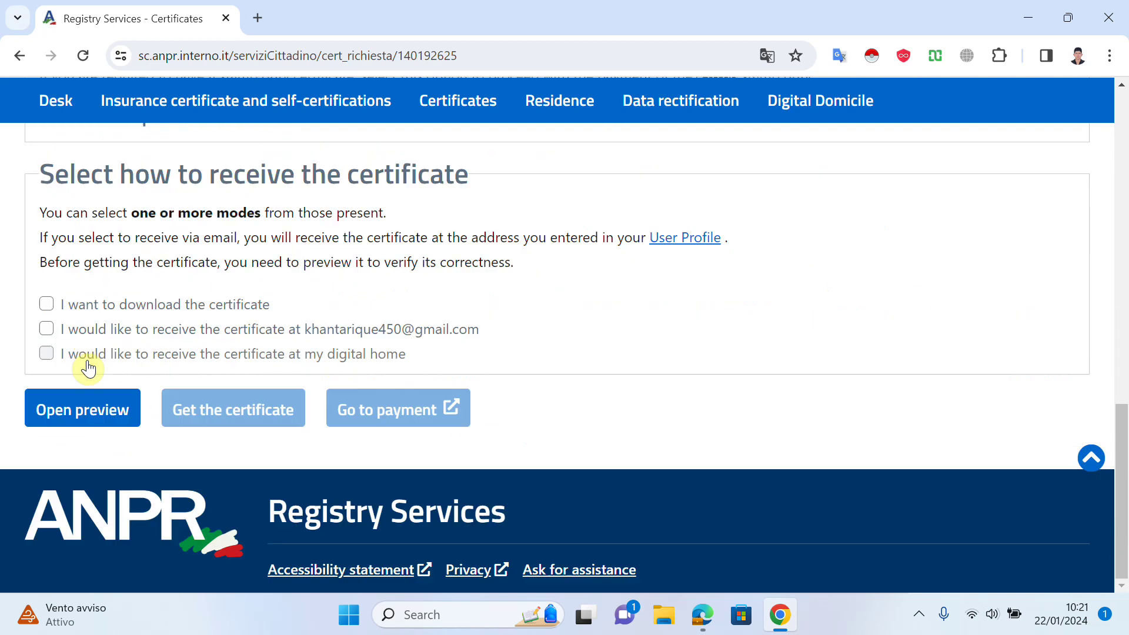
Choose download delivery, preview, and obtain the residence certificate as Certificato.pdf
{"action": "left_click", "coordinate": [46, 306]}
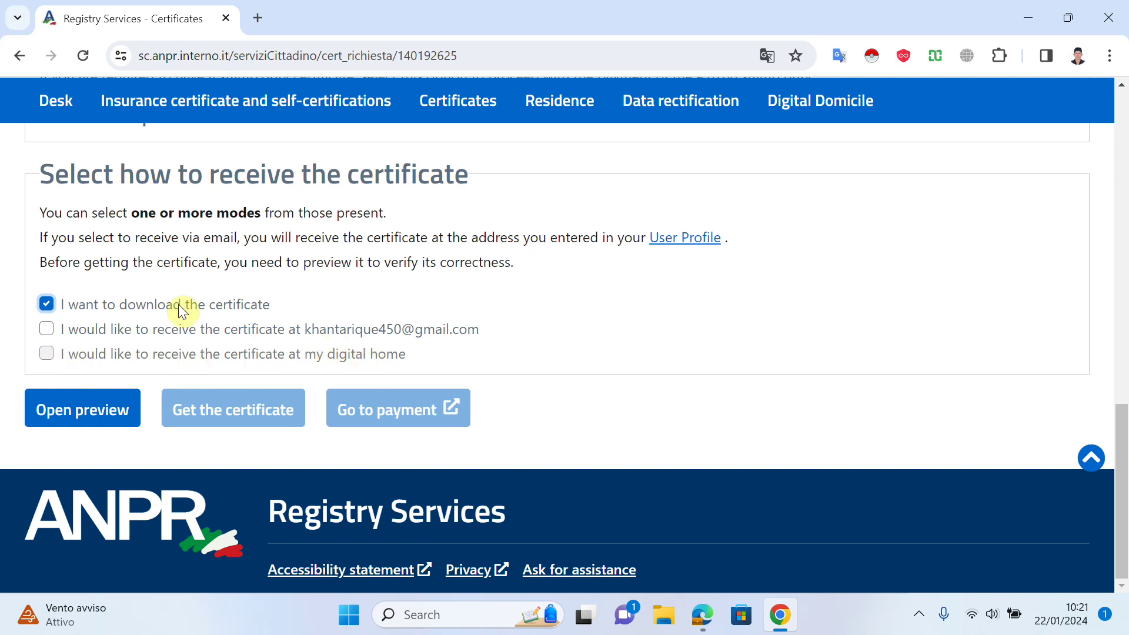
{"action": "left_click", "coordinate": [85, 410]}
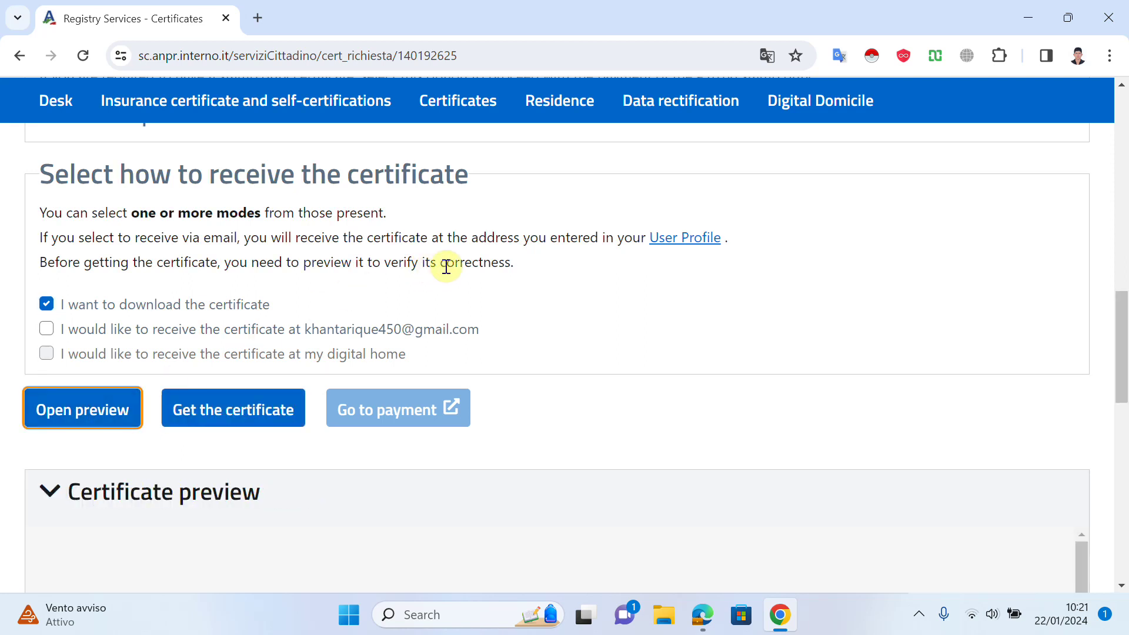
{"action": "scroll", "coordinate": [543, 258], "scroll_direction": "down", "scroll_amount": 5}
{"action": "scroll", "coordinate": [543, 259], "scroll_direction": "down", "scroll_amount": 3}
{"action": "scroll", "coordinate": [618, 337], "scroll_direction": "up", "scroll_amount": 4}
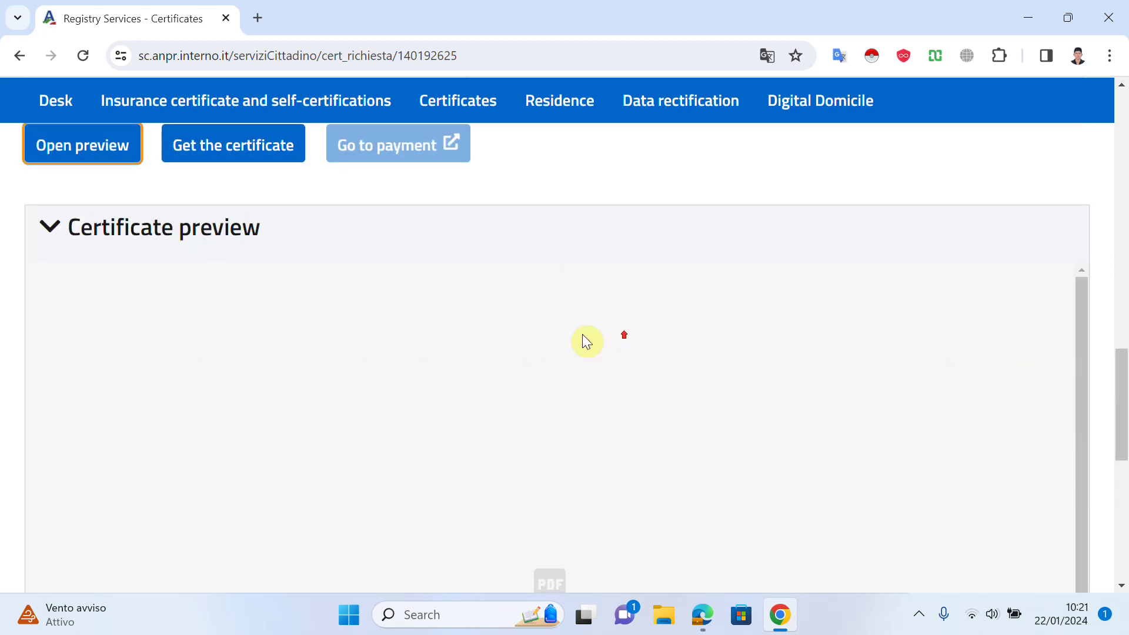
{"action": "scroll", "coordinate": [474, 355], "scroll_direction": "up", "scroll_amount": 3}
{"action": "scroll", "coordinate": [447, 423], "scroll_direction": "down", "scroll_amount": 2}
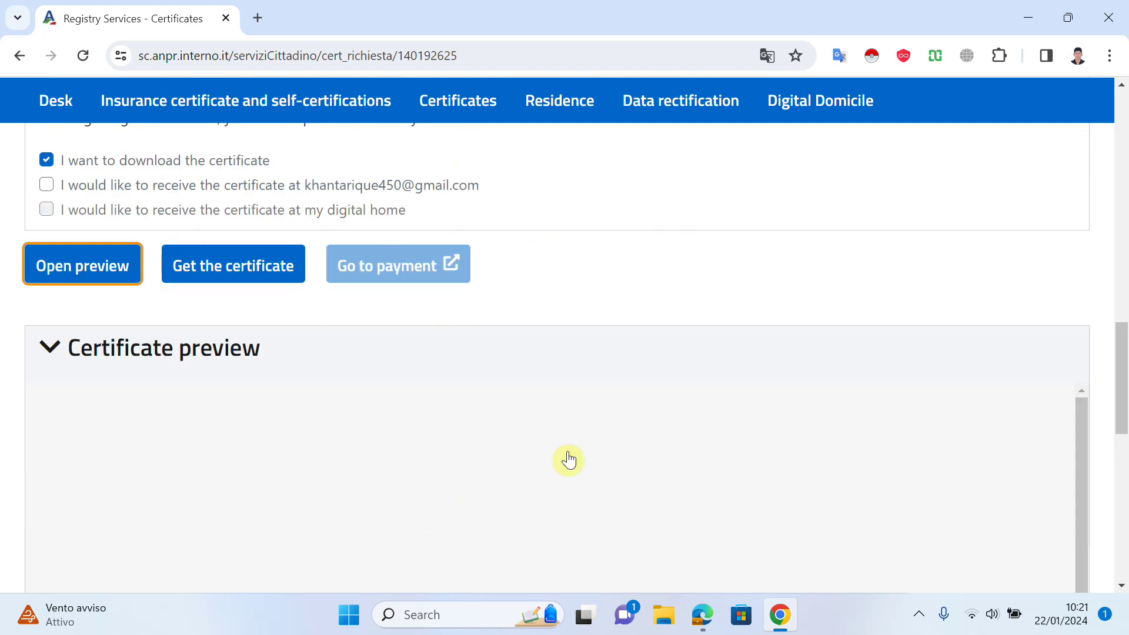
{"action": "scroll", "coordinate": [516, 453], "scroll_direction": "down", "scroll_amount": 4}
{"action": "scroll", "coordinate": [516, 453], "scroll_direction": "up", "scroll_amount": 4}
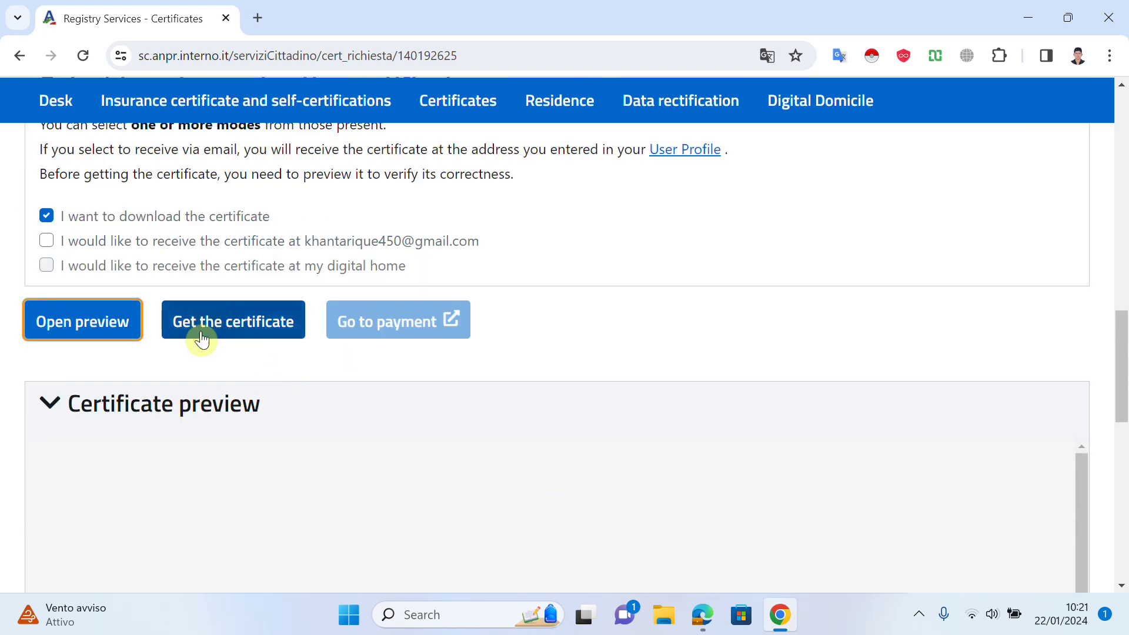
{"action": "left_click", "coordinate": [231, 328]}
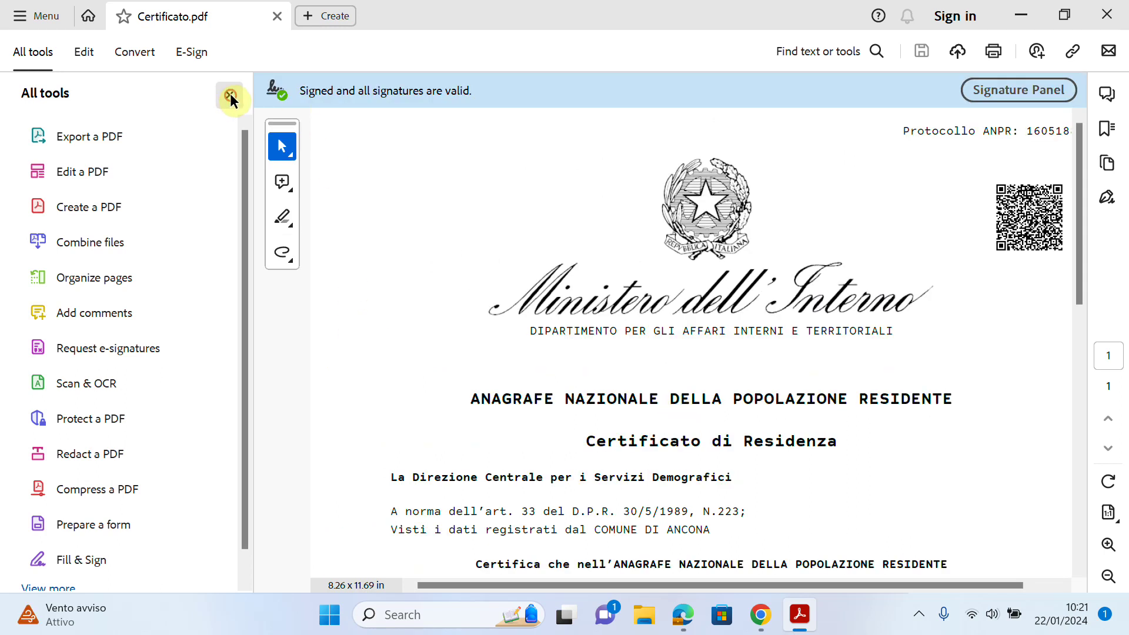
Close Acrobat's All tools panel so Certificato.pdf fills the window
{"action": "left_click", "coordinate": [230, 95]}
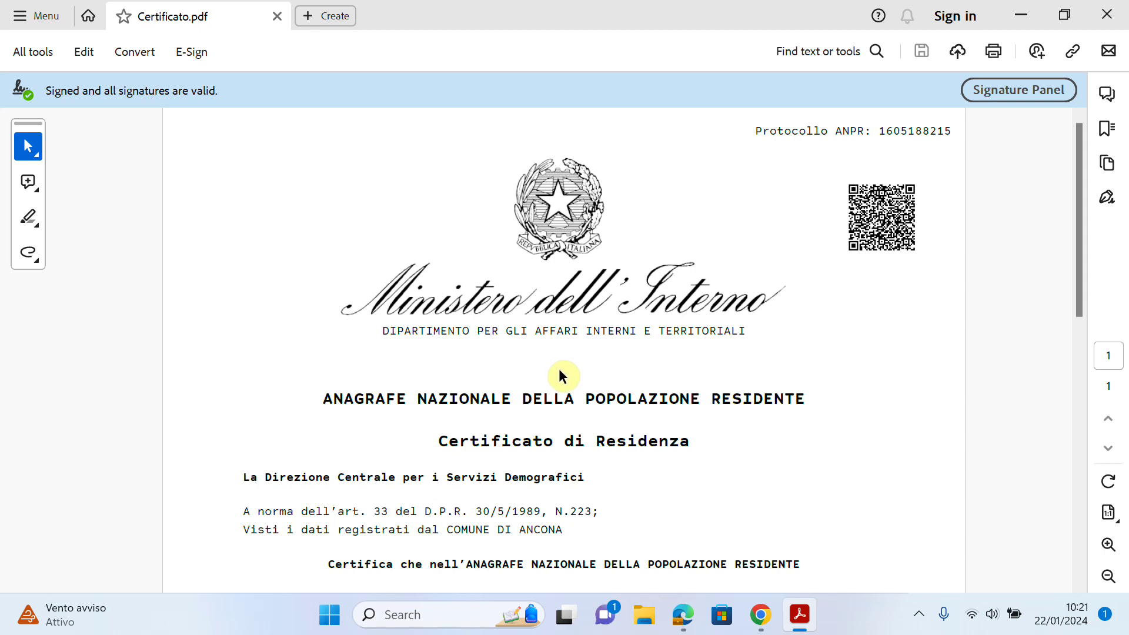
{"action": "scroll", "coordinate": [561, 374], "scroll_direction": "down", "scroll_amount": 3}
{"action": "scroll", "coordinate": [574, 366], "scroll_direction": "down", "scroll_amount": 5}
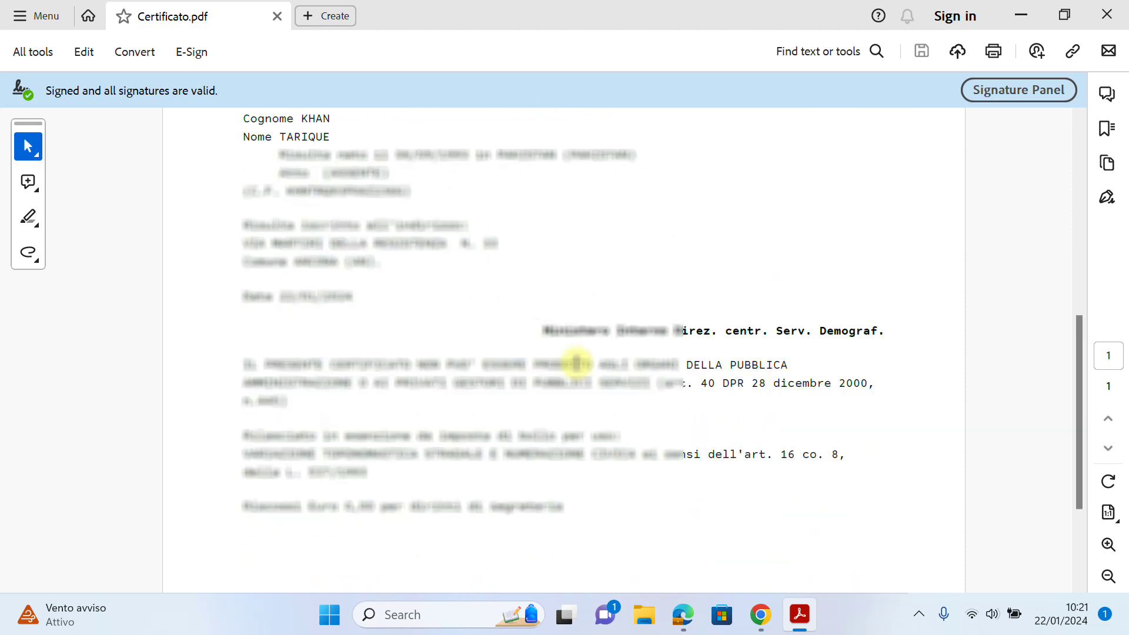
{"action": "scroll", "coordinate": [577, 363], "scroll_direction": "down", "scroll_amount": 3}
{"action": "scroll", "coordinate": [582, 363], "scroll_direction": "up", "scroll_amount": 6}
{"action": "scroll", "coordinate": [586, 363], "scroll_direction": "up", "scroll_amount": 3}
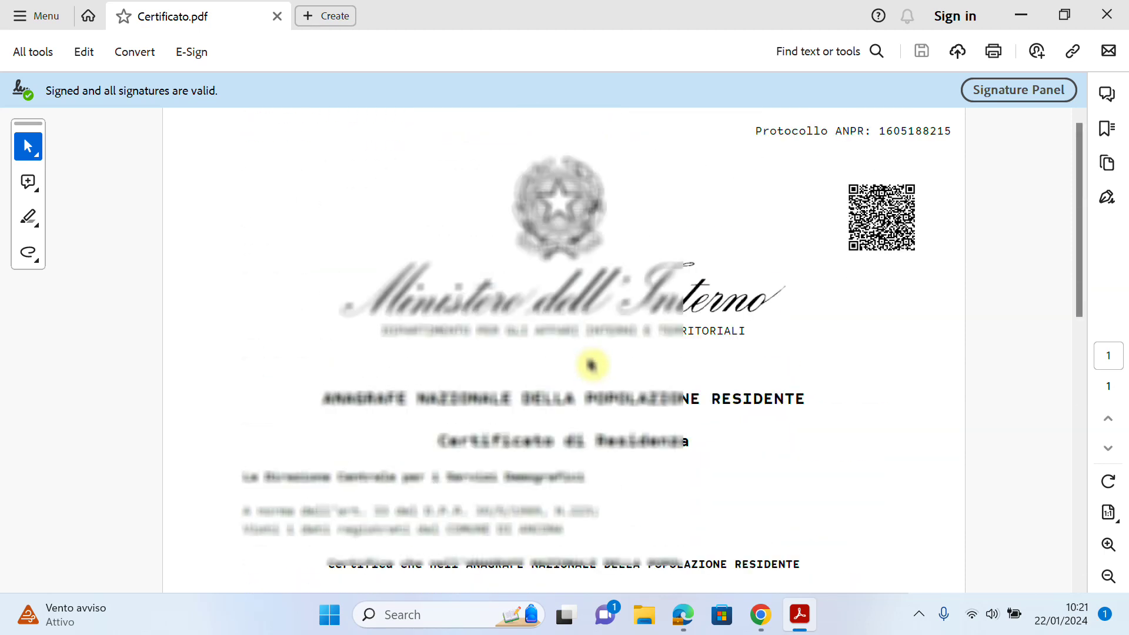